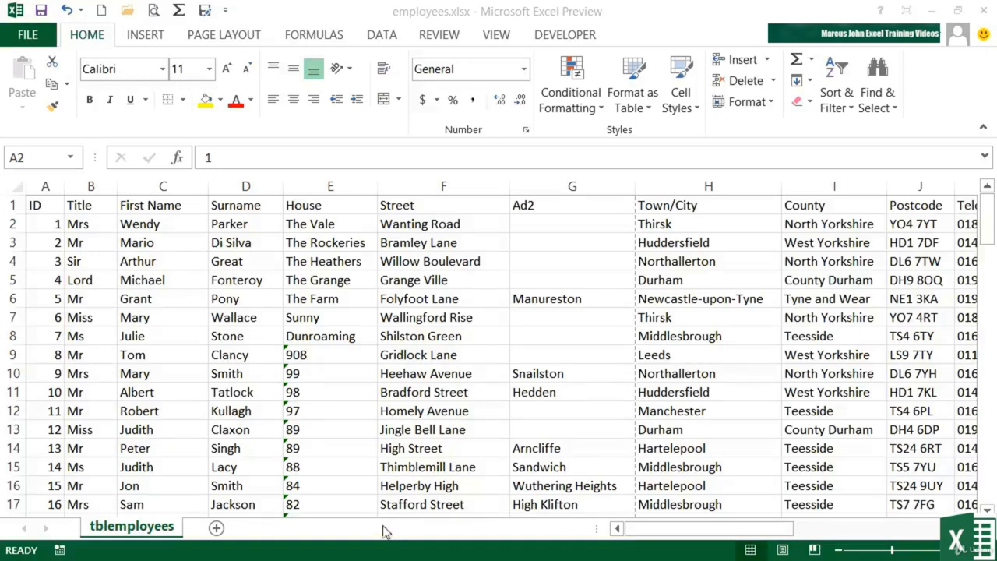
Step: Check the extent of the employee data by jumping to the last used cell and back to cell A1
click(49, 205)
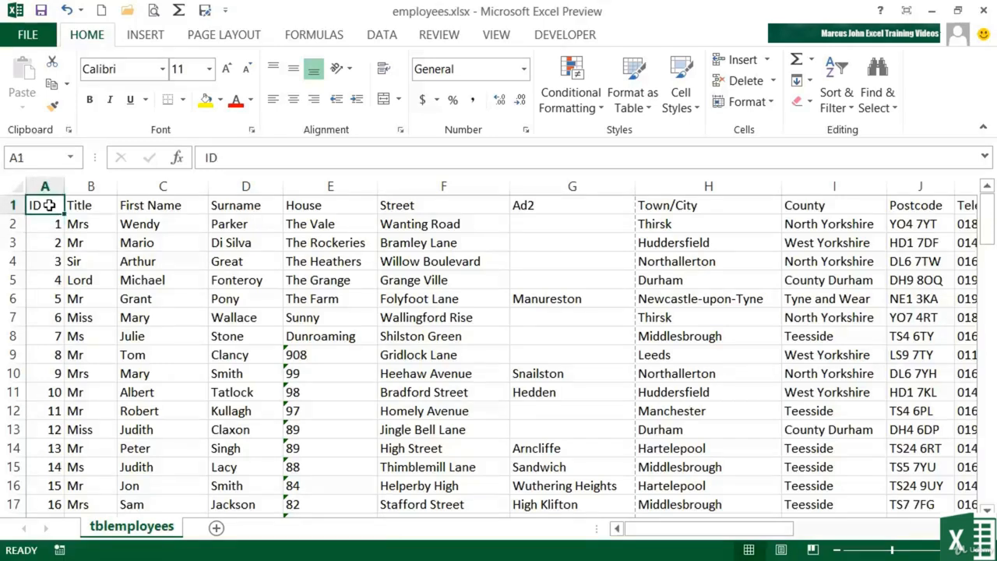
key(ctrl+End)
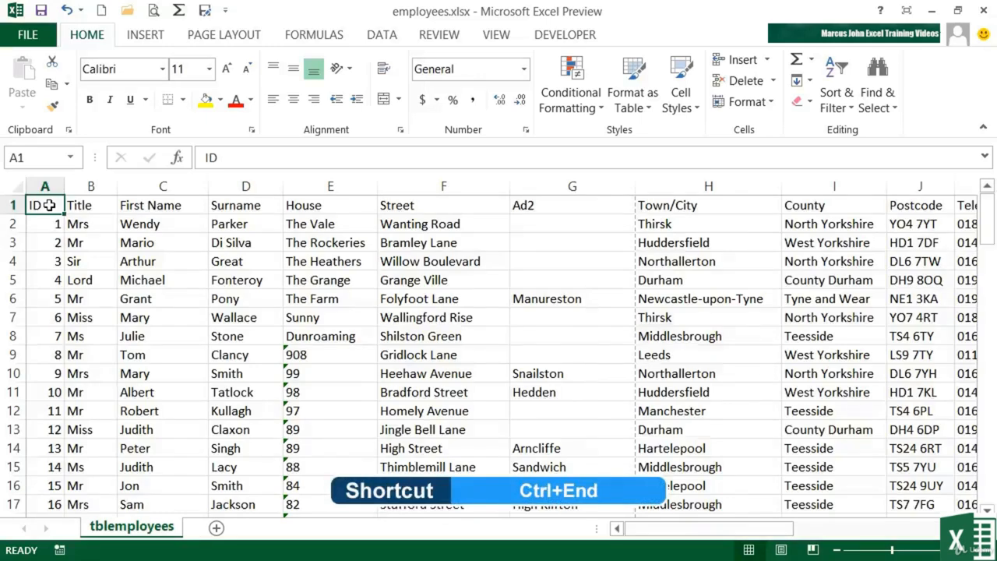
key(ctrl+End)
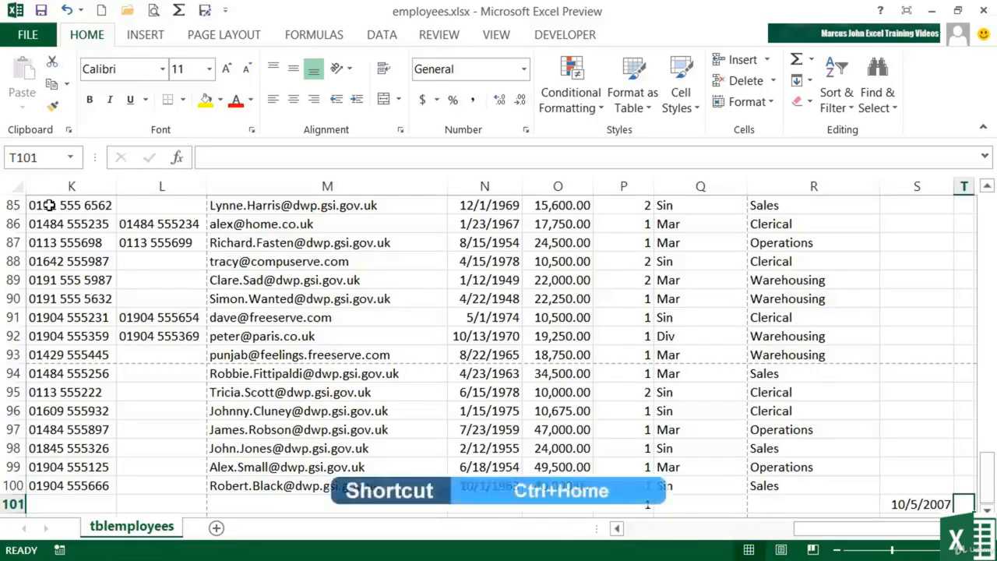
key(shift+Home)
key(ctrl+Home)
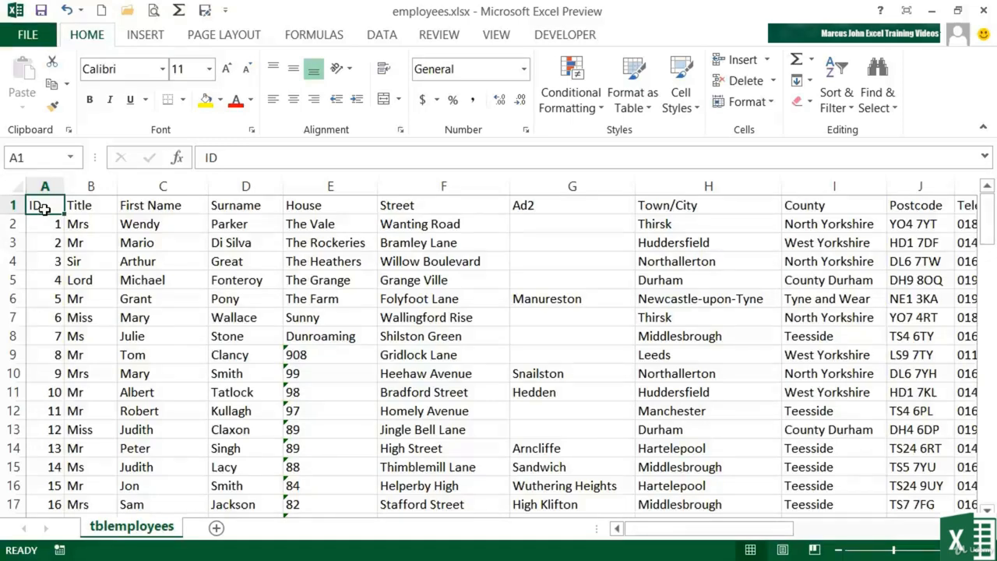
Step: Review the first five pages of the sheet in the print preview and return to the worksheet
click(153, 11)
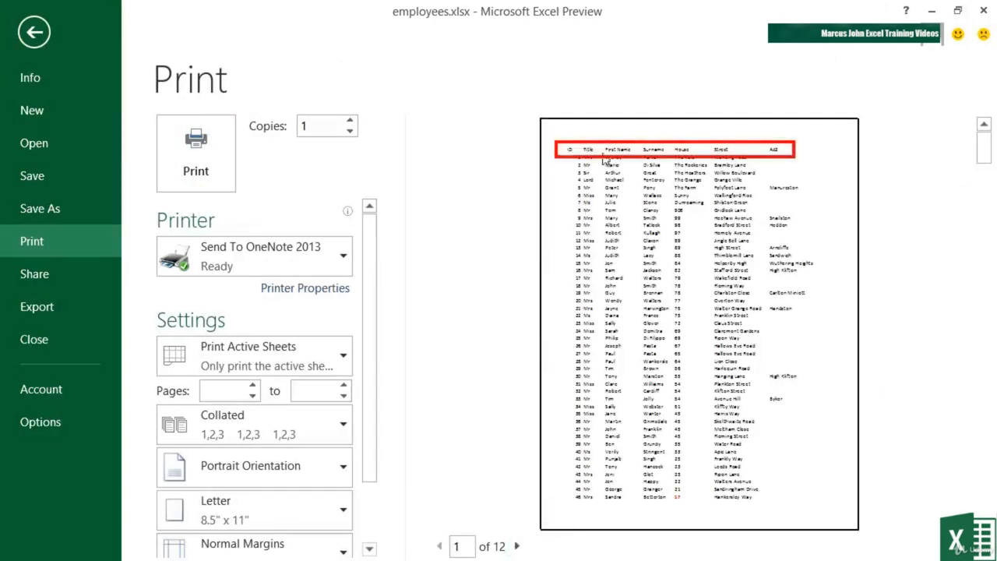
click(516, 546)
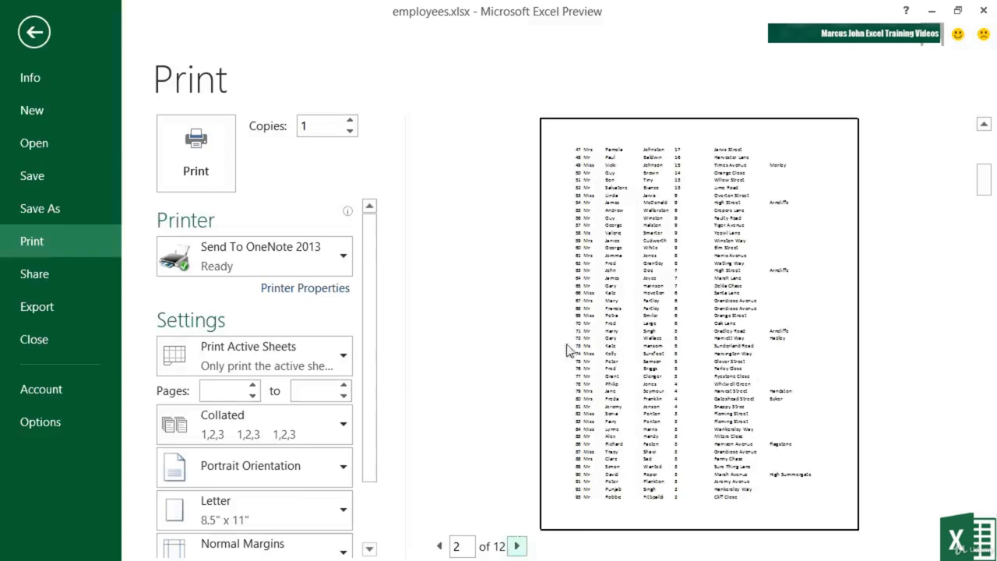
click(518, 547)
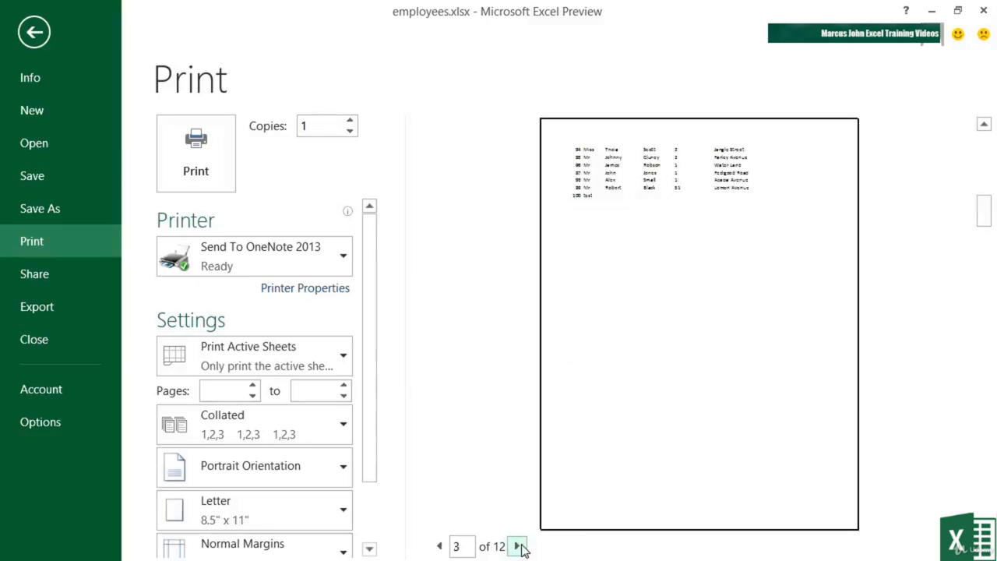
click(519, 547)
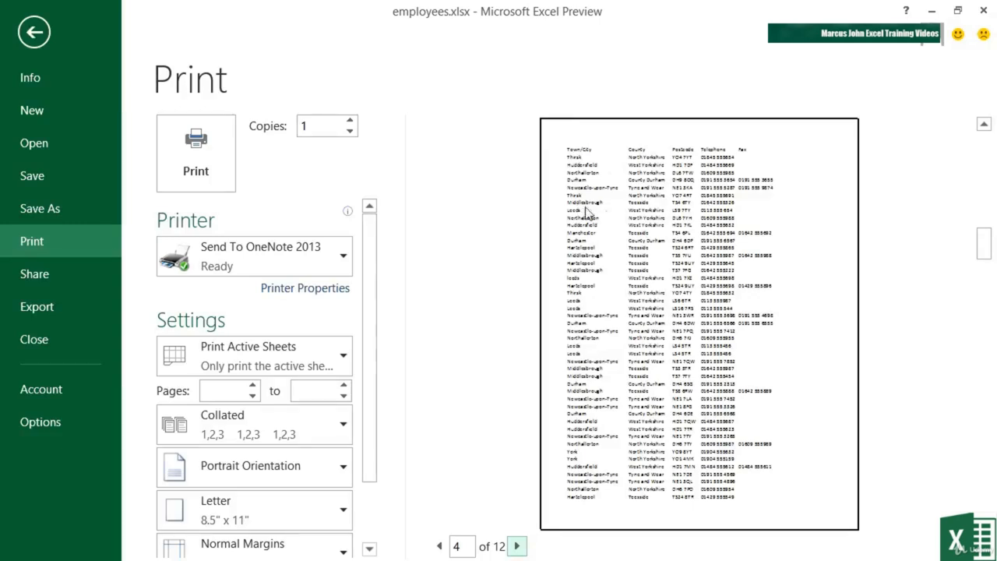
click(519, 547)
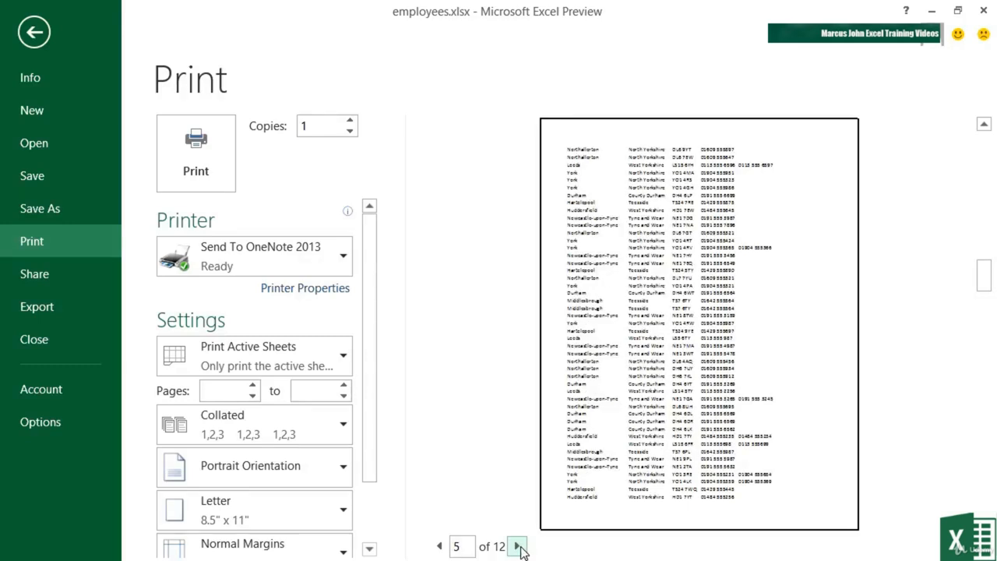
click(42, 33)
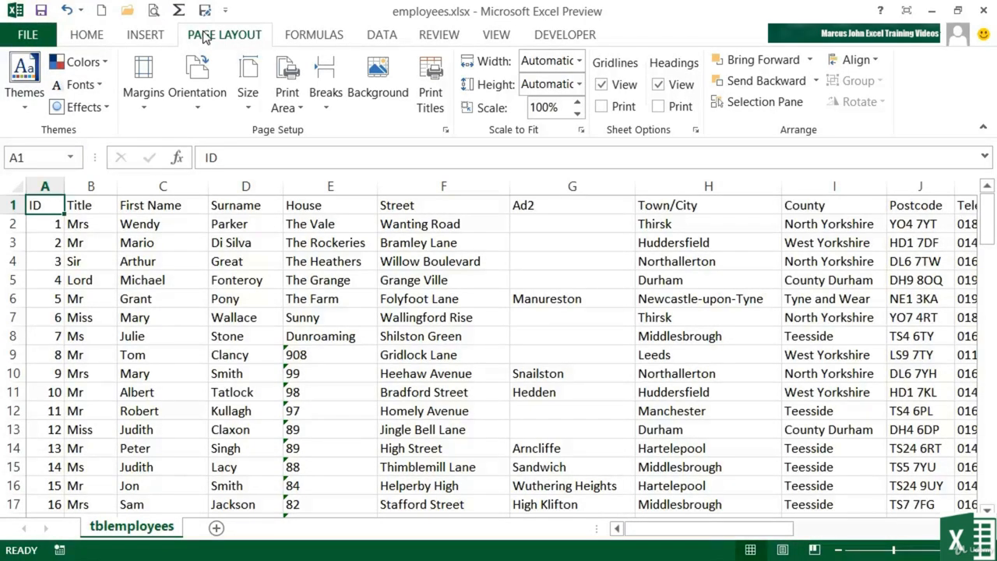
Step: Set row 1 ($1:$1) as the print title row to repeat at the top of every printed page
click(433, 86)
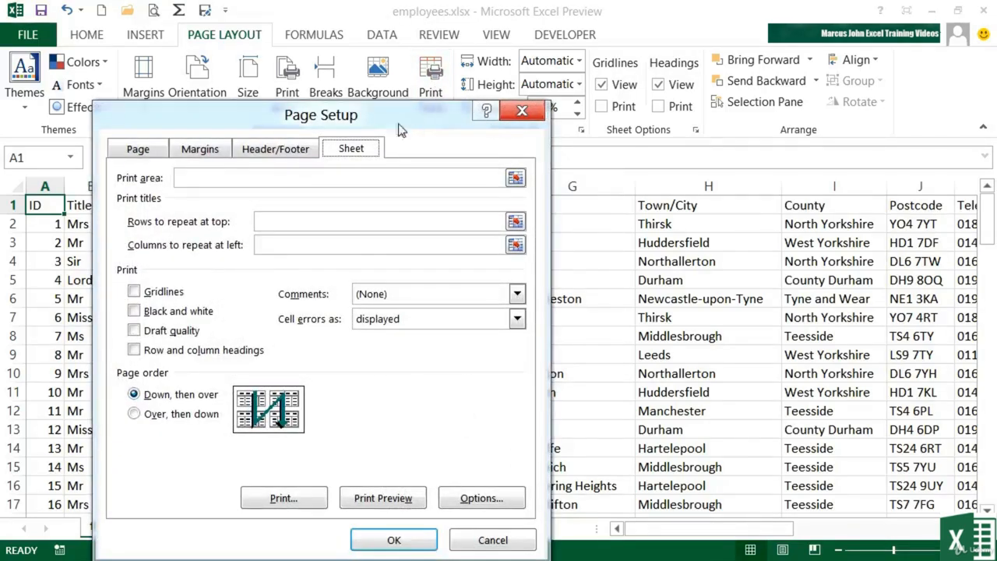
drag(379, 125, 736, 78)
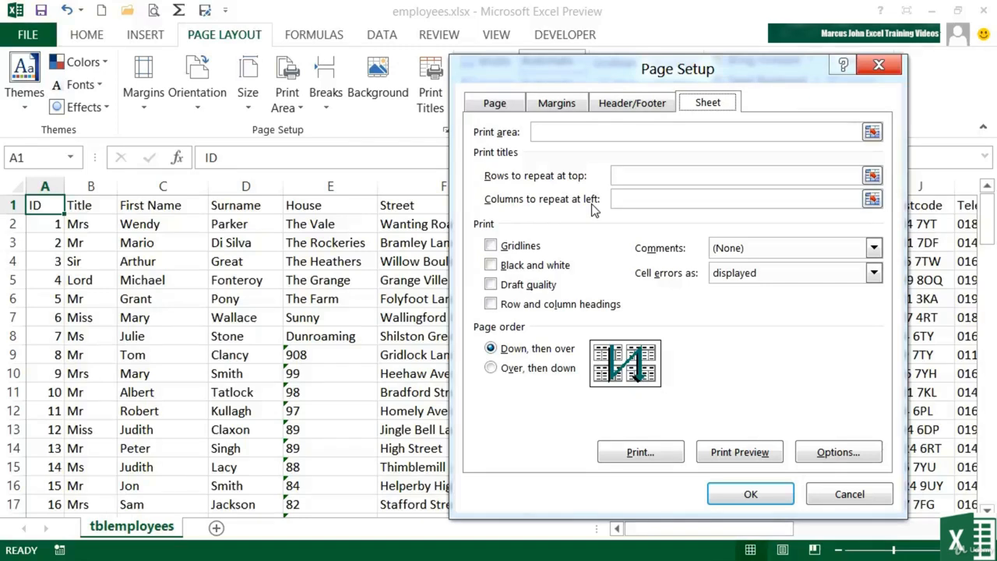
click(627, 175)
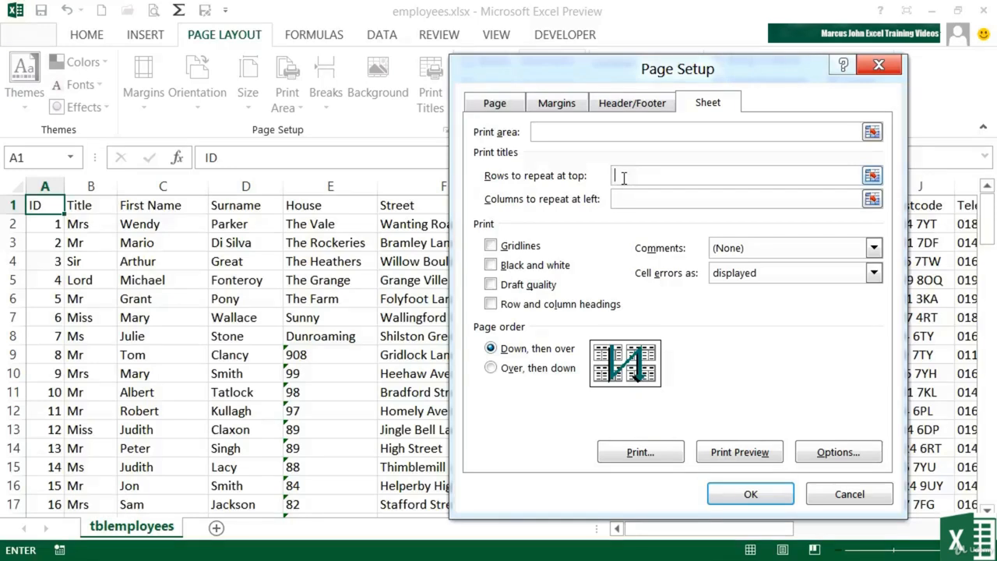
click(17, 205)
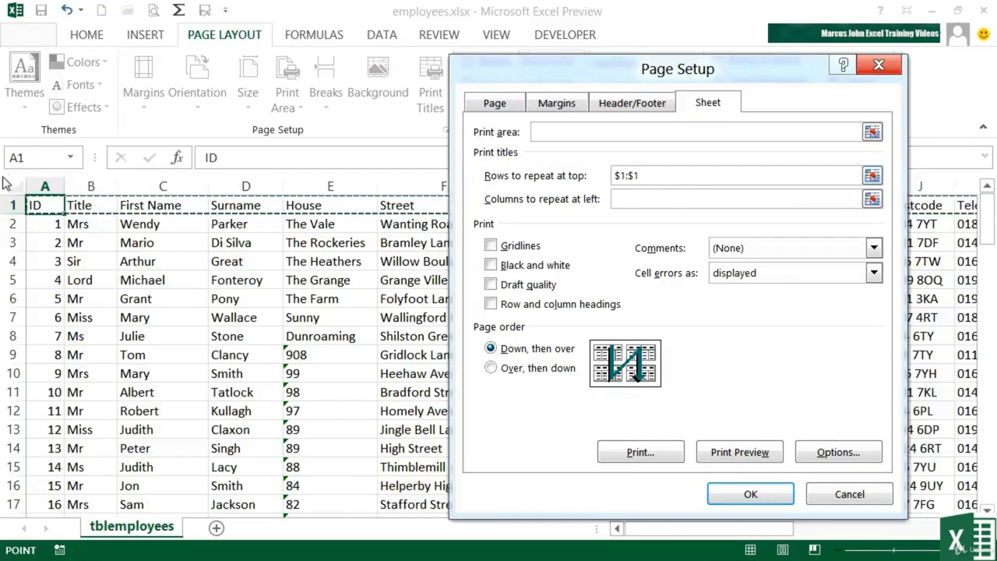
drag(9, 204, 14, 224)
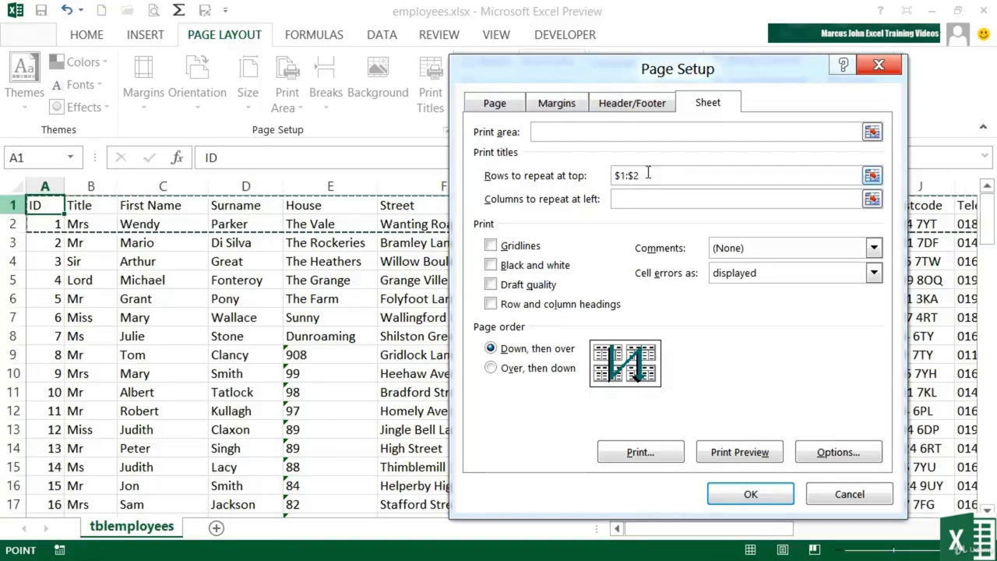
click(93, 206)
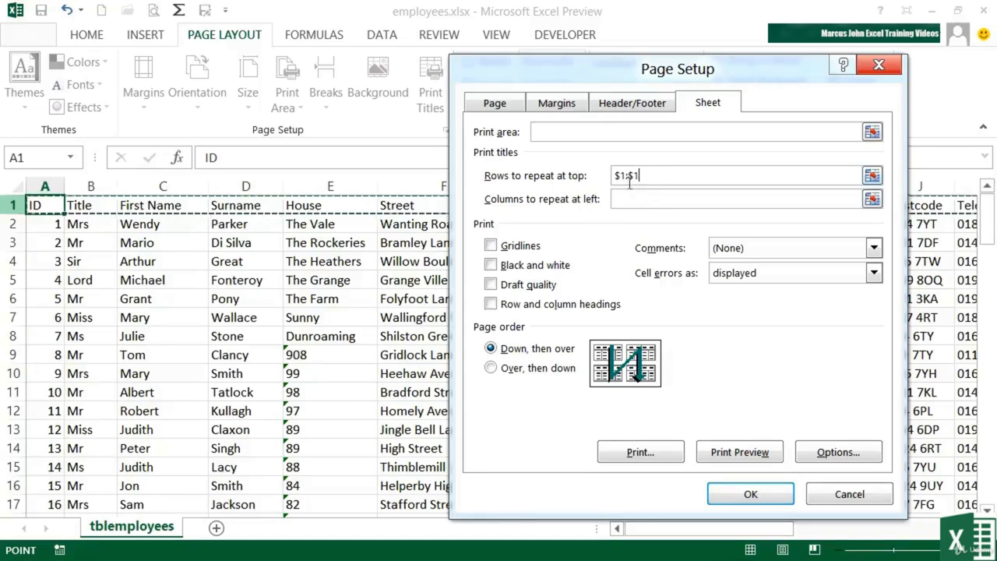
click(752, 489)
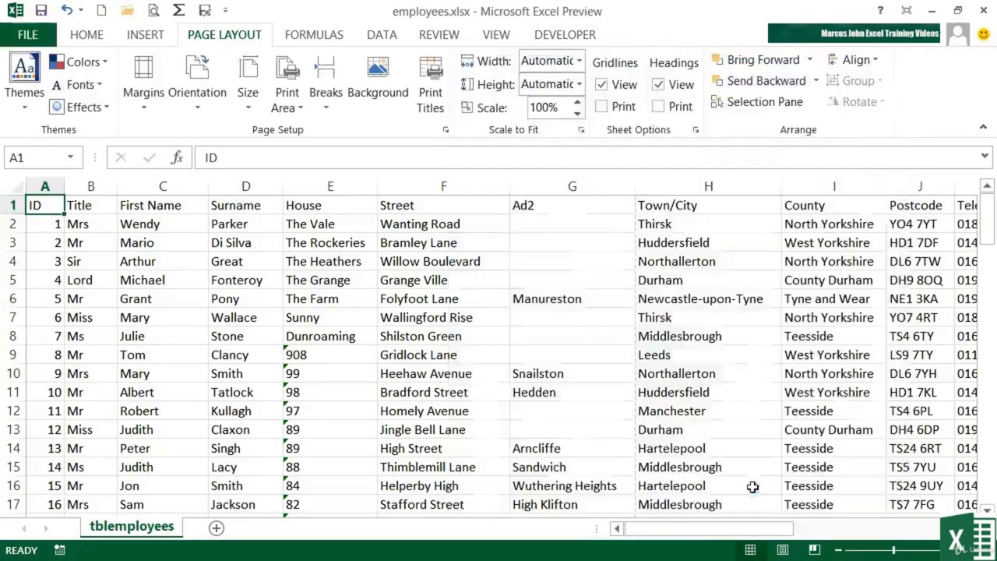
Step: Check the repeated heading row on print preview pages 1 to 6 and return to the worksheet
click(154, 11)
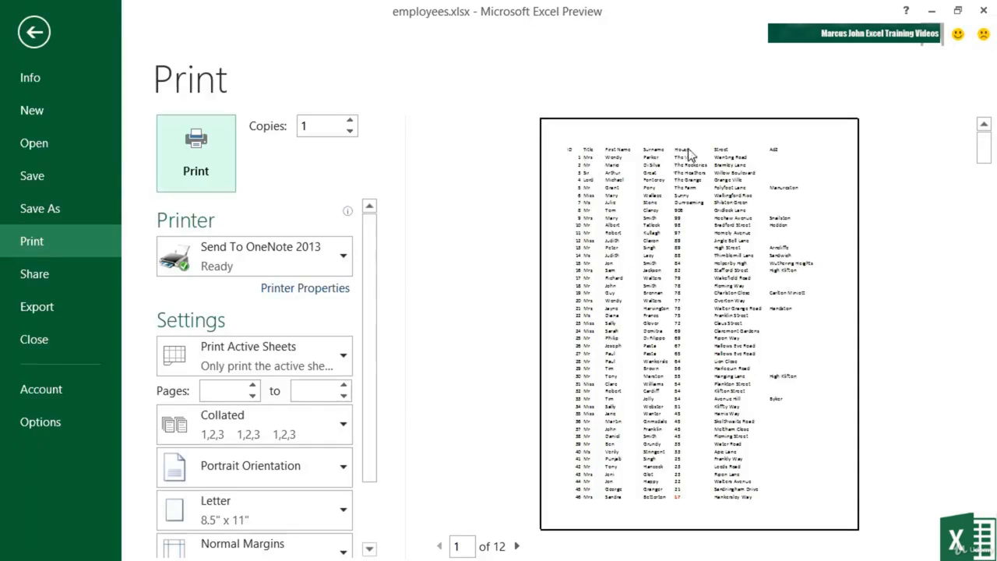
click(518, 546)
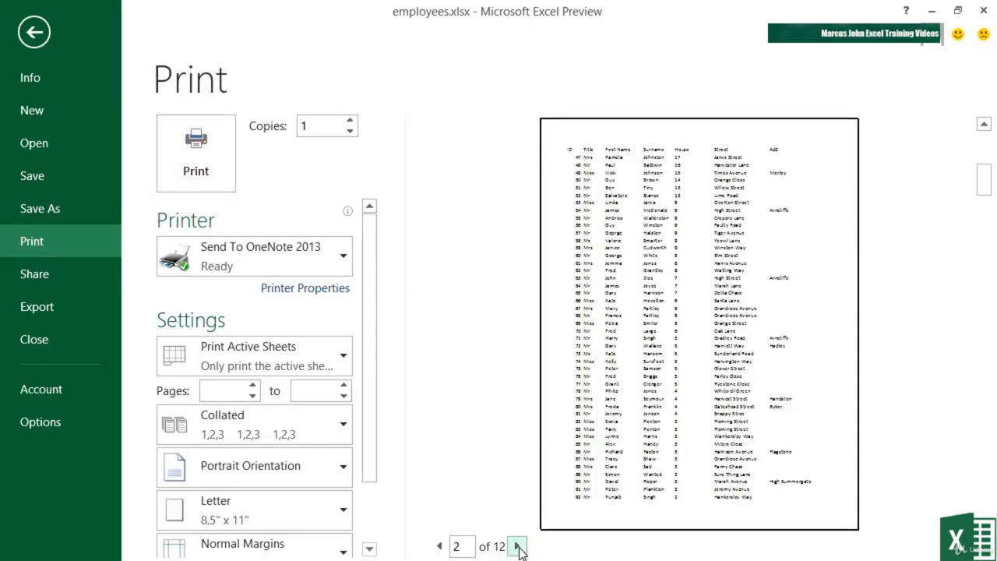
click(518, 546)
click(518, 546)
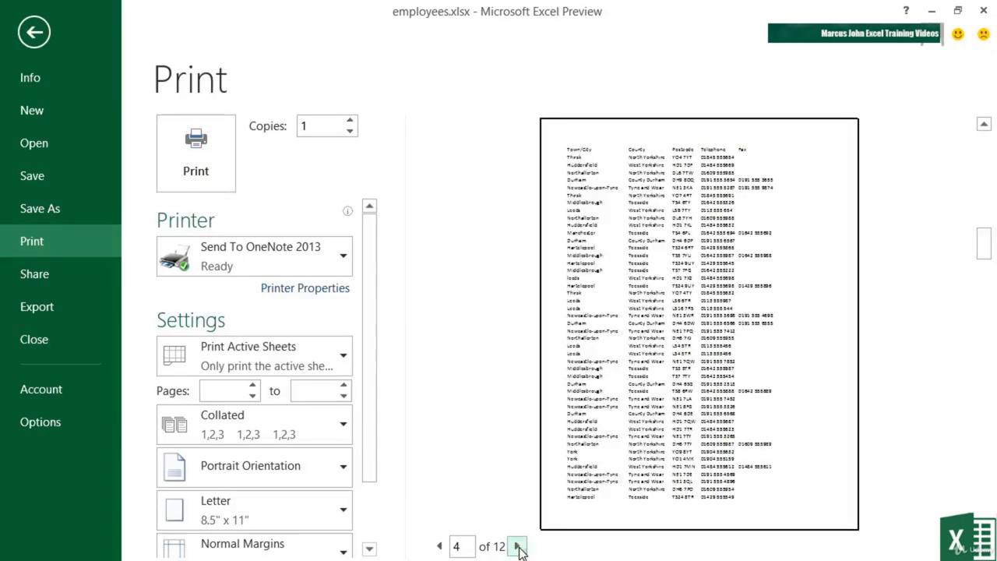
click(517, 546)
click(517, 546)
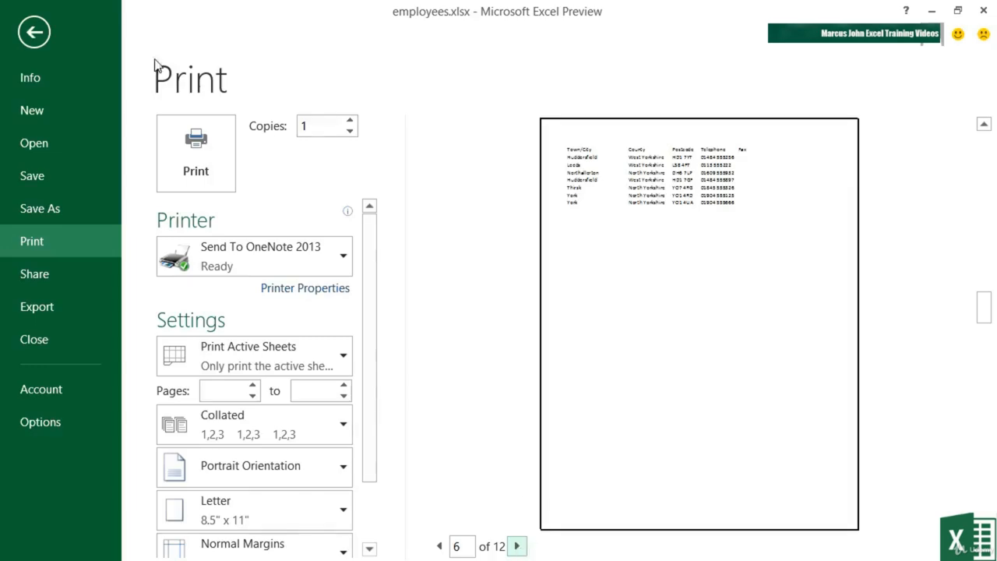
click(37, 37)
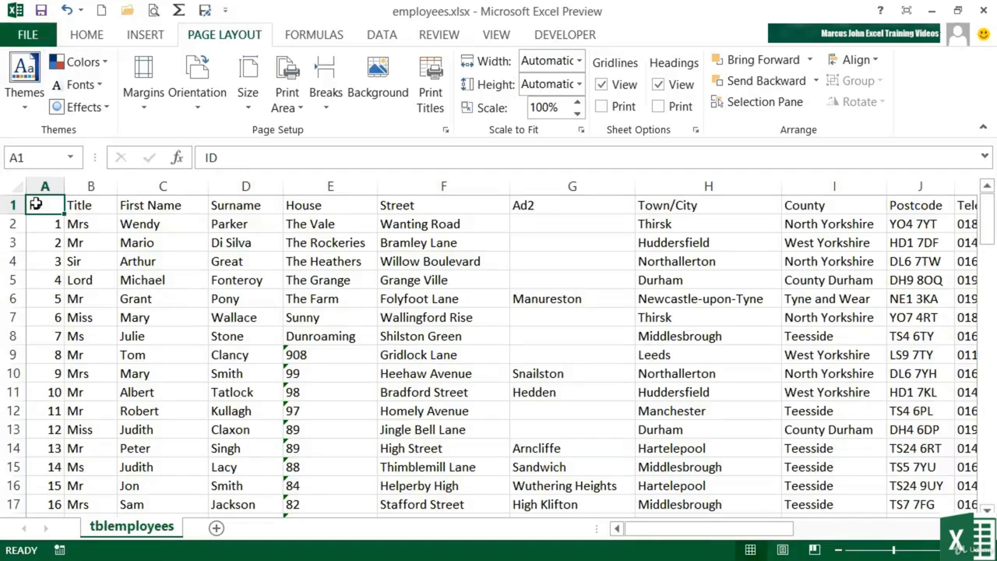
Step: Set the print area to the ID through Town/City columns, range A1:H100
drag(35, 203, 643, 213)
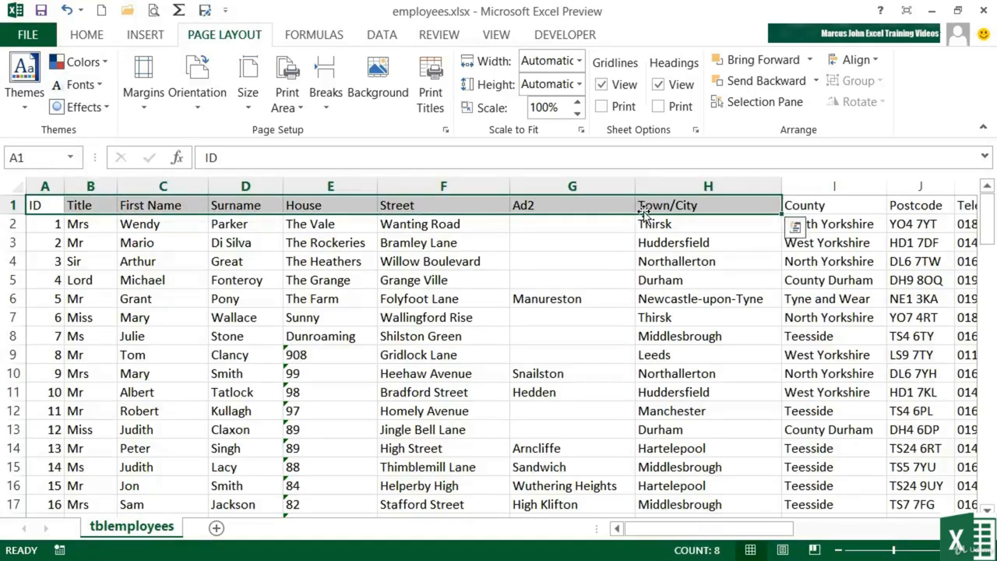
key(shift+Down)
key(shift+Down)
key(shift+Down)
key(shift+Down)
key(shift+Down)
key(shift+Down)
key(shift+Down)
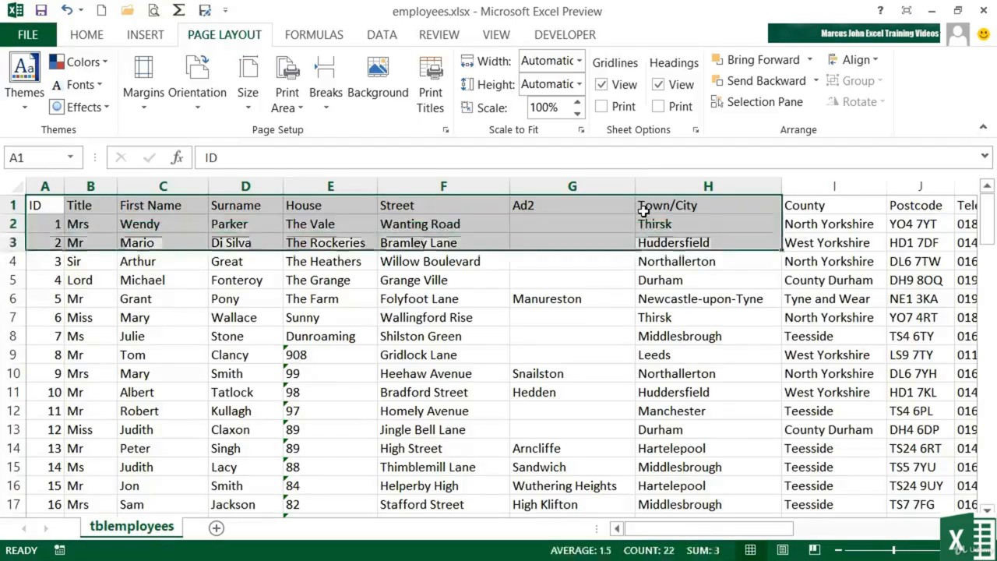
key(ctrl+shift+Down)
key(shift+Down)
key(shift+Down)
key(shift+Down)
key(shift+Down)
key(shift+Down)
key(shift+Down)
key(shift+Down)
key(shift+Down)
key(shift+Down)
key(shift+Down)
key(shift+Down)
key(shift+Down)
key(shift+Down)
key(shift+Down)
key(shift+Down)
key(shift+Down)
key(shift+Down)
key(shift+Down)
key(shift+Down)
key(shift+Down)
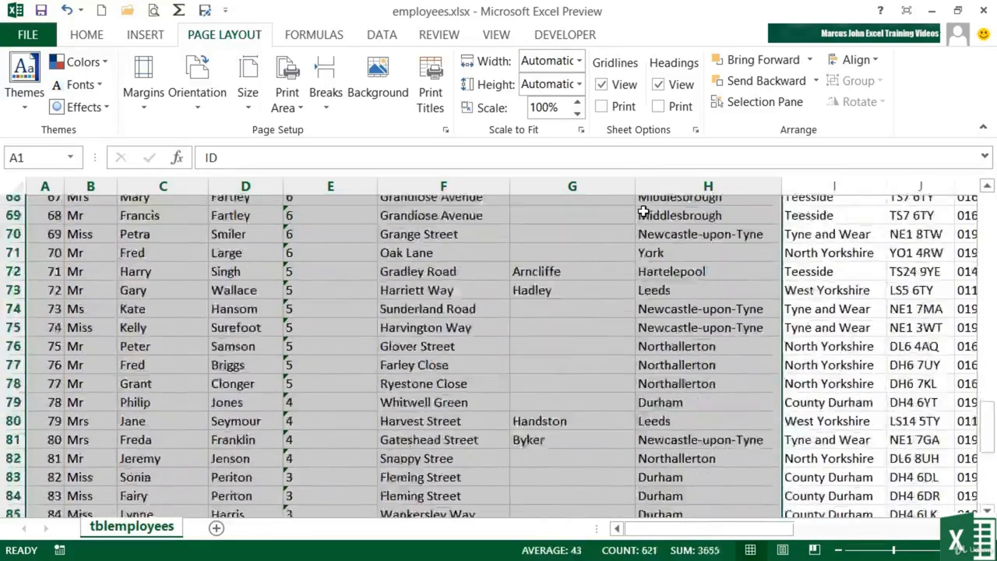
scroll(644, 211, up, 17)
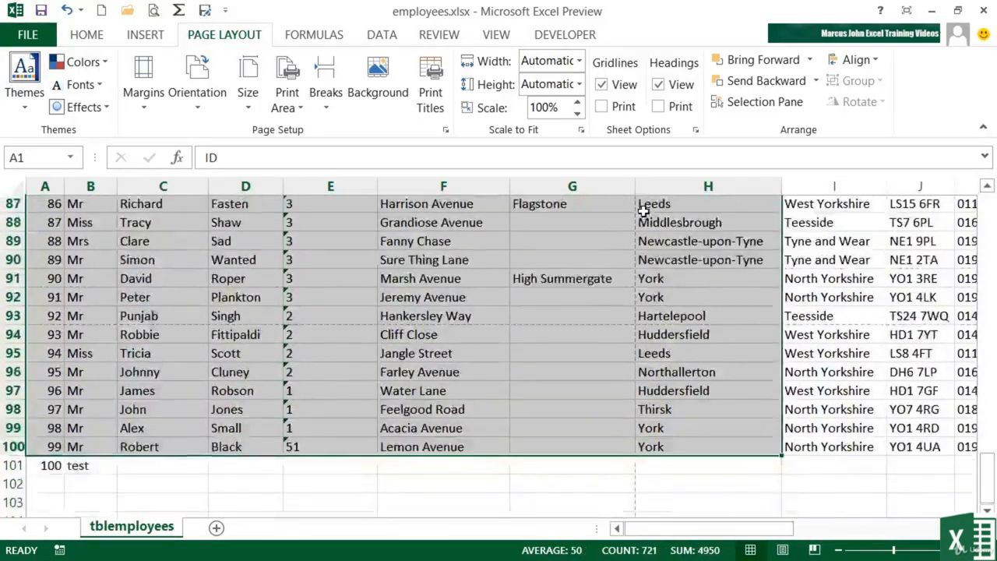
scroll(643, 211, up, 15)
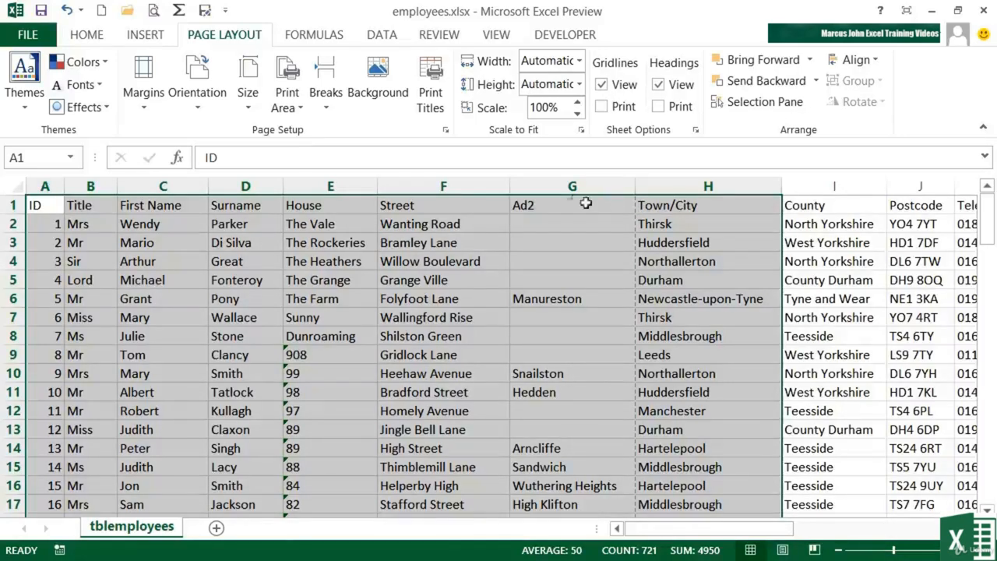
click(298, 115)
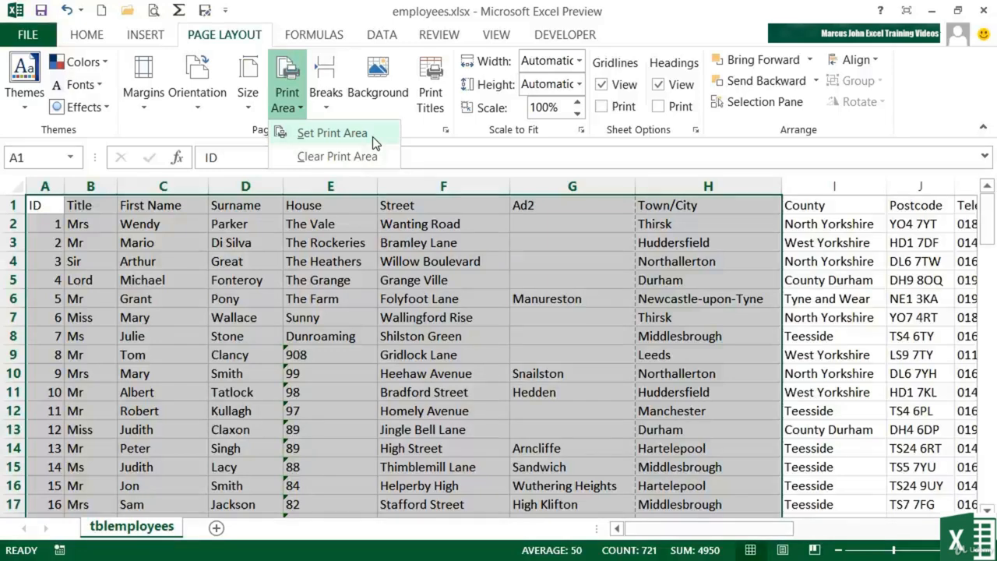
click(349, 137)
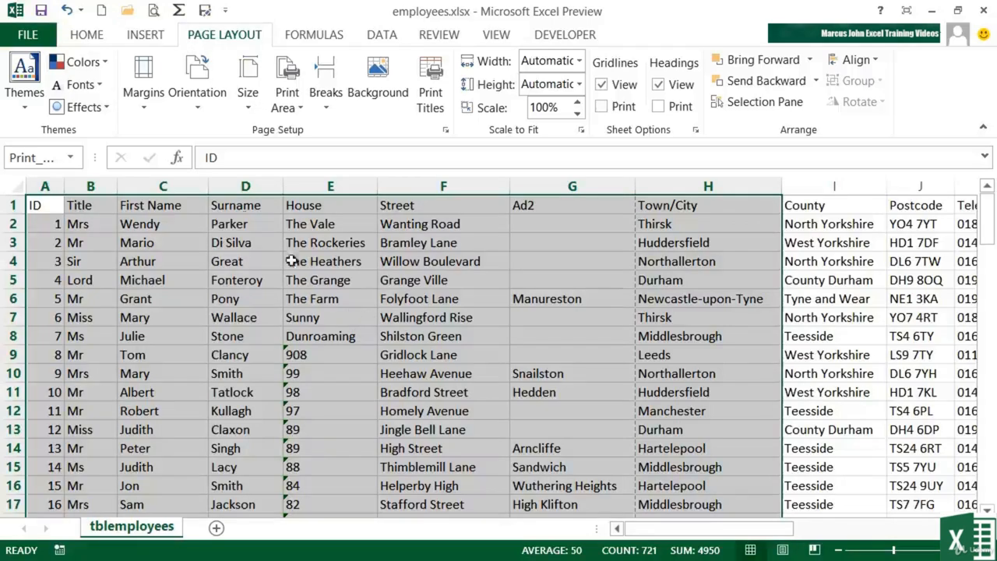
click(160, 225)
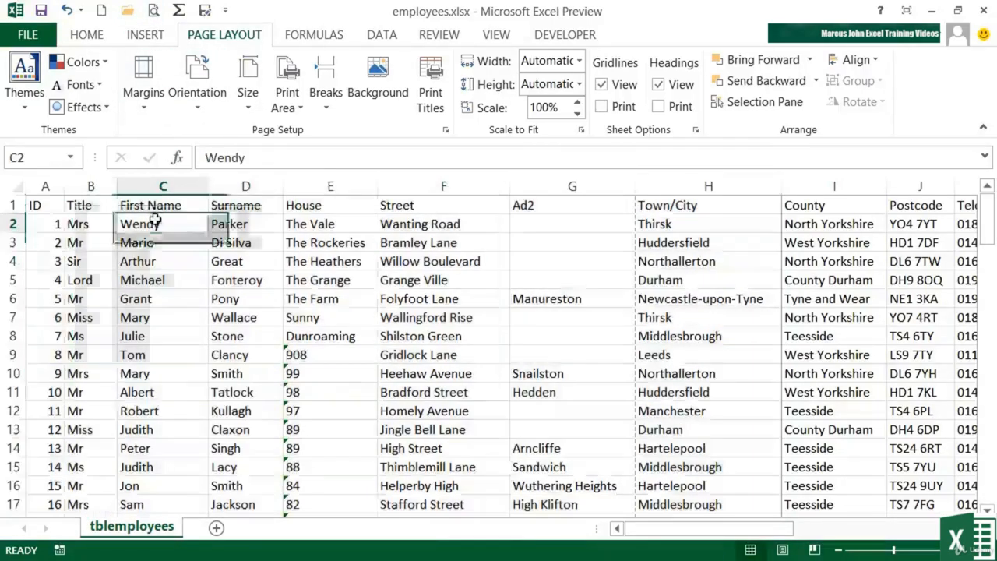
Step: Page through the print preview of the set print area to page 6 and back to page 1, returning to the worksheet
click(153, 11)
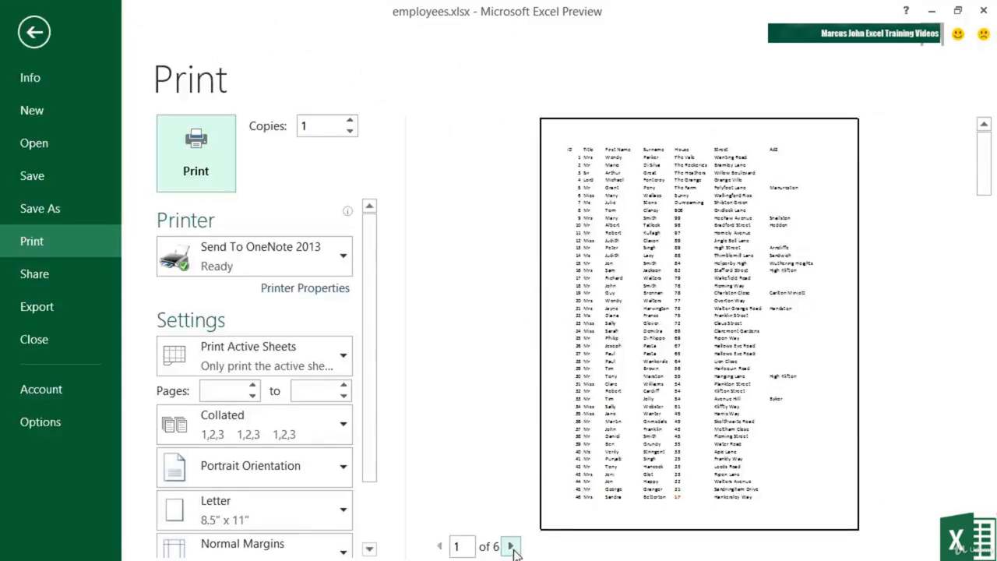
click(511, 547)
click(511, 547)
click(511, 547)
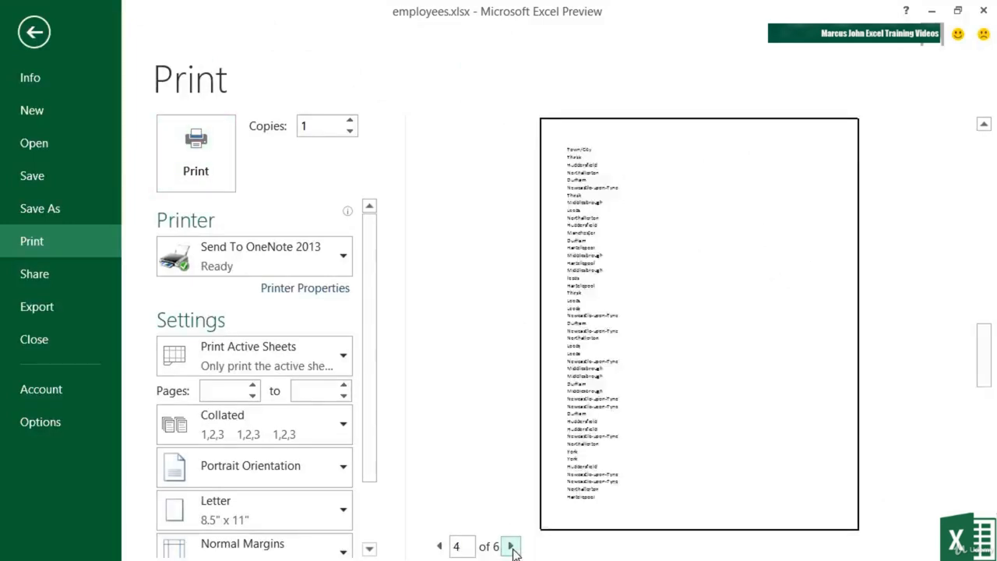
click(511, 547)
click(511, 547)
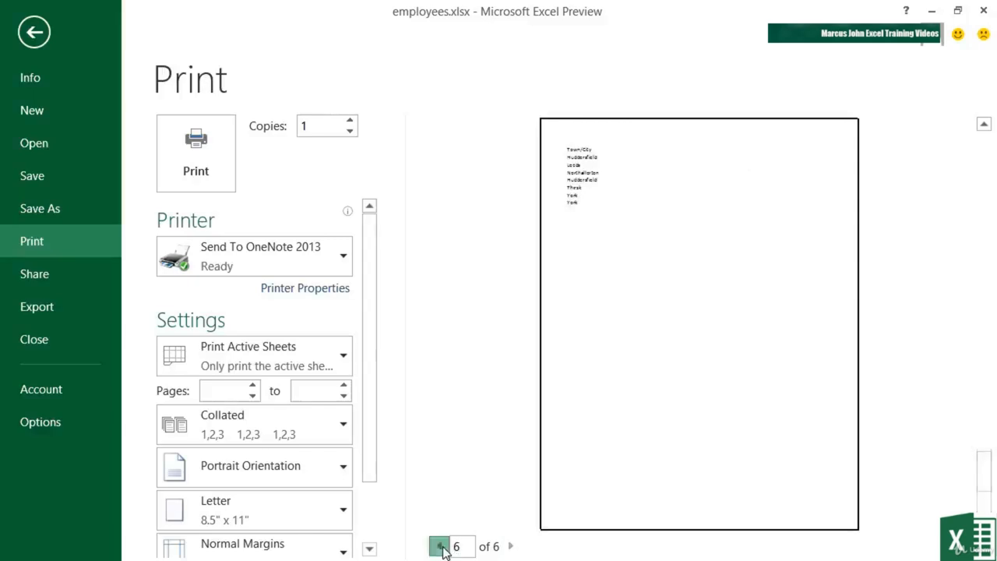
click(440, 546)
click(440, 546)
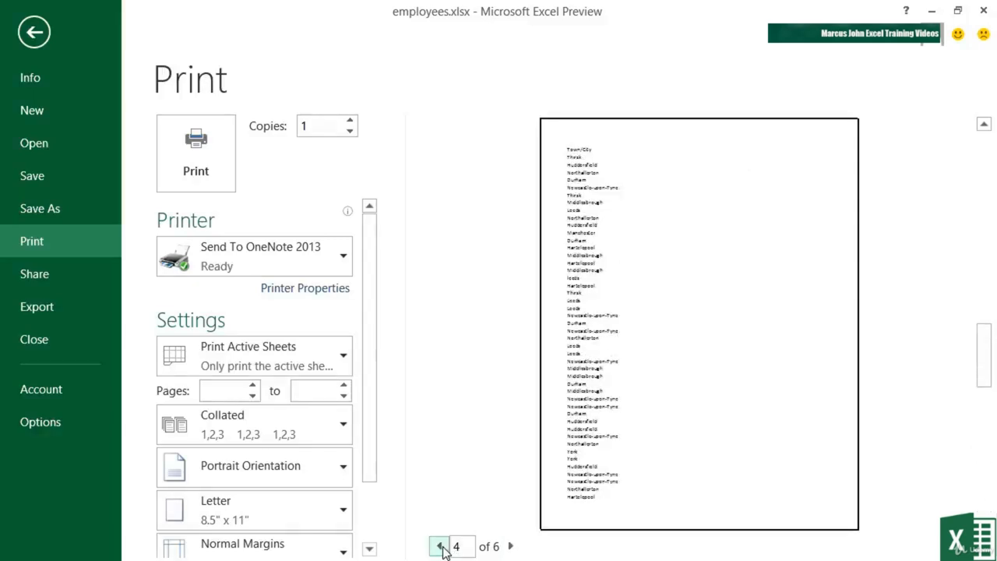
click(440, 546)
click(440, 546)
click(441, 546)
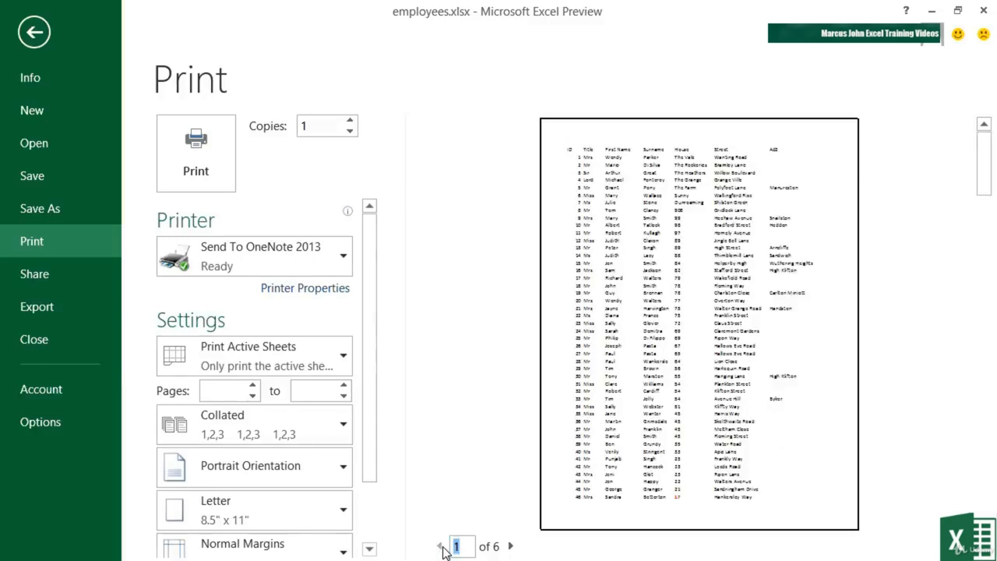
click(45, 31)
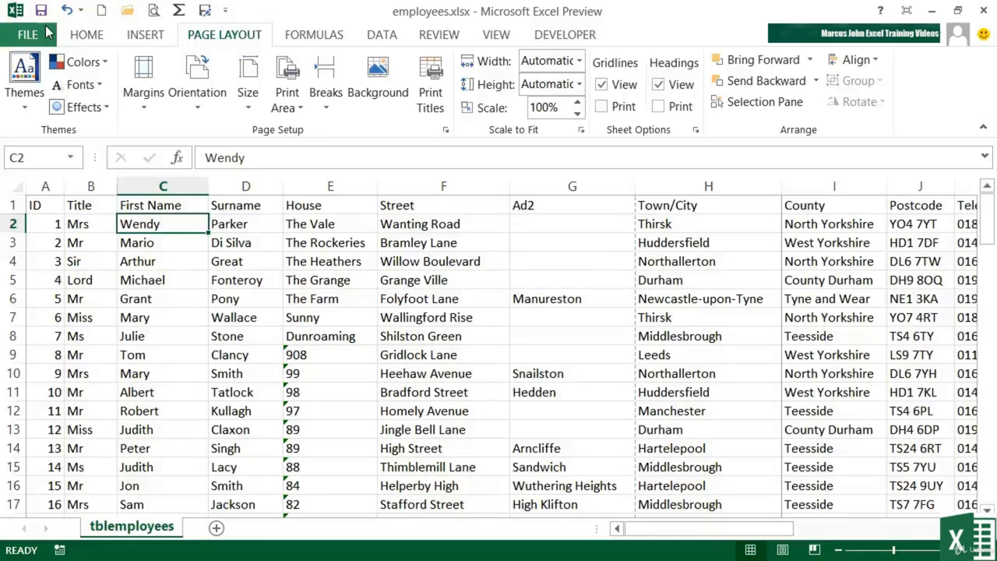
Step: Clear the print area and show the print preview of the whole sheet
click(287, 100)
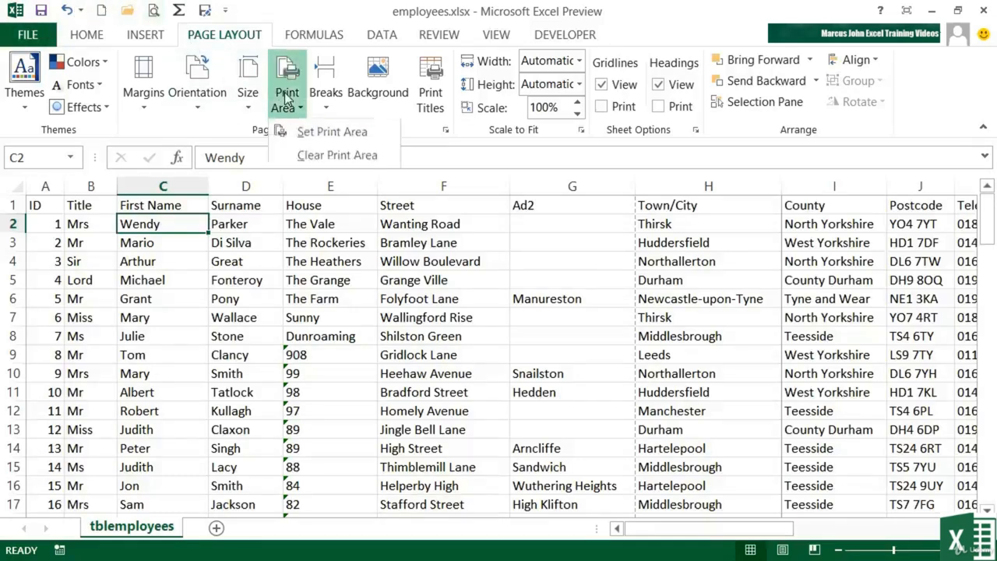
click(337, 156)
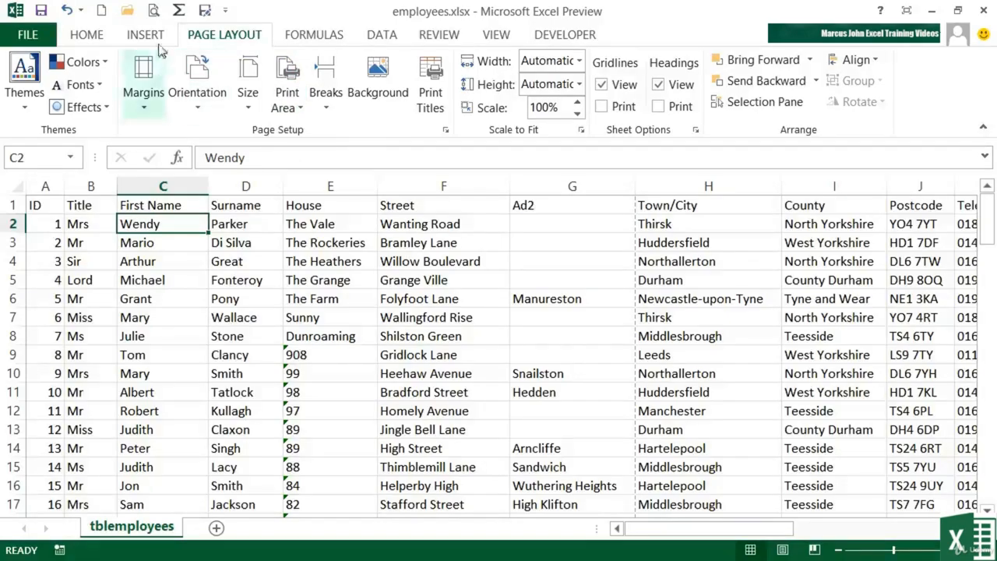
click(155, 12)
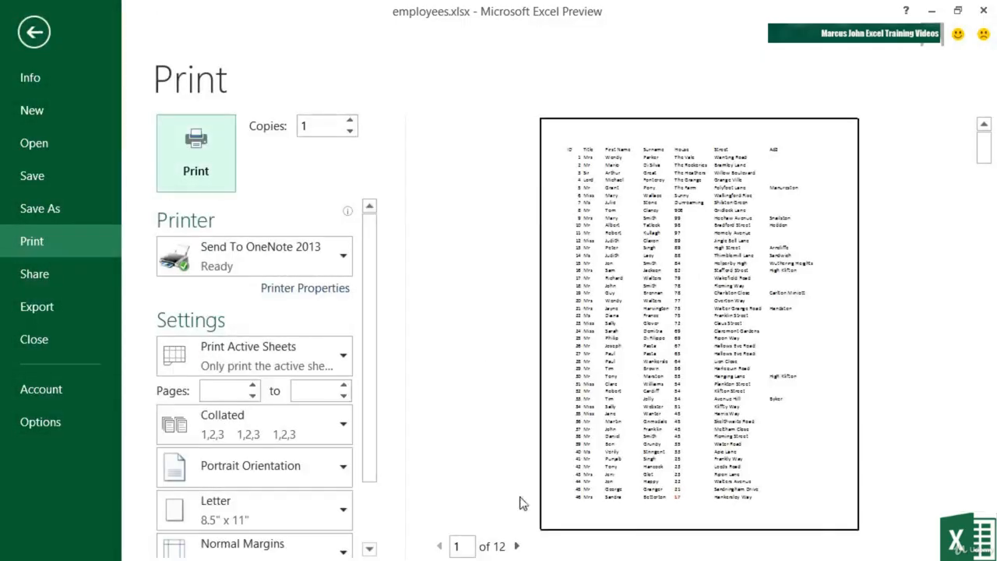